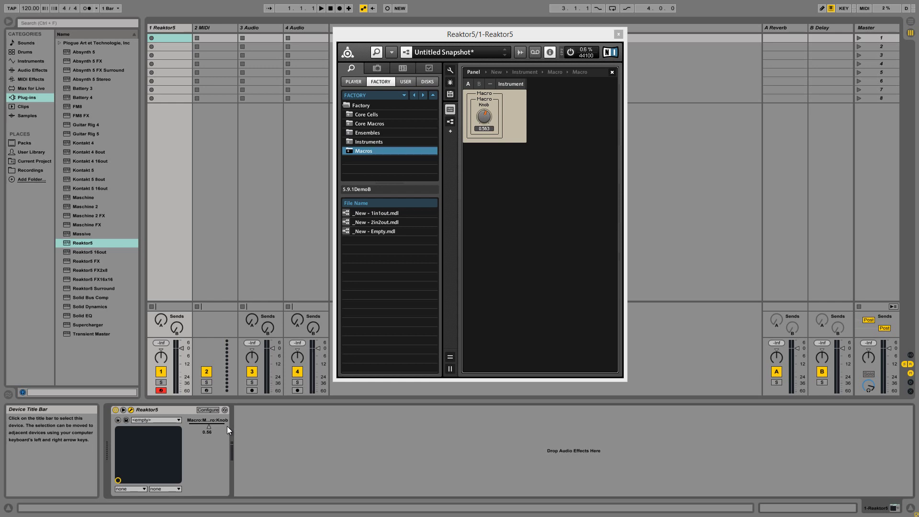
- Select the Reaktor device's long-named Macro Knob parameter, currently at 0.56, in Live
{"action": "left_click", "coordinate": [208, 421]}
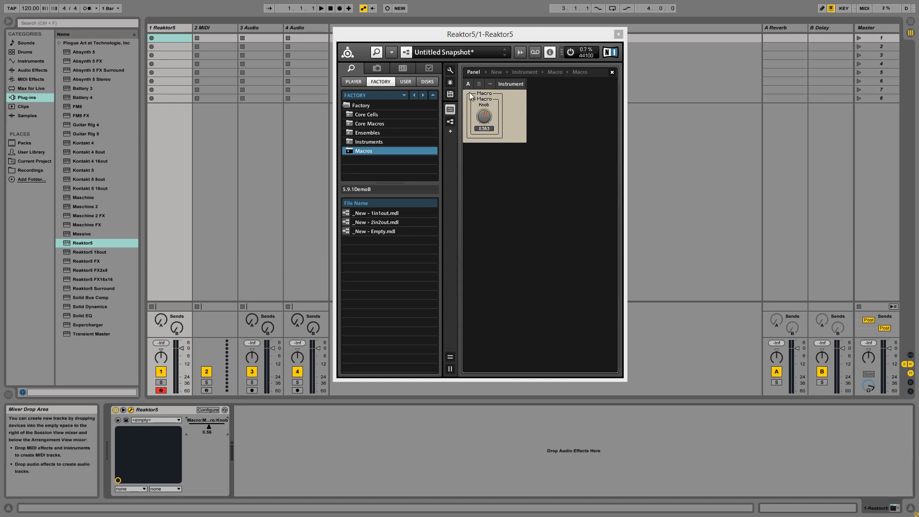
- Set the knob's Custom Parameter Name to 'Knob', then turn it to confirm Live follows
{"action": "left_click", "coordinate": [491, 127]}
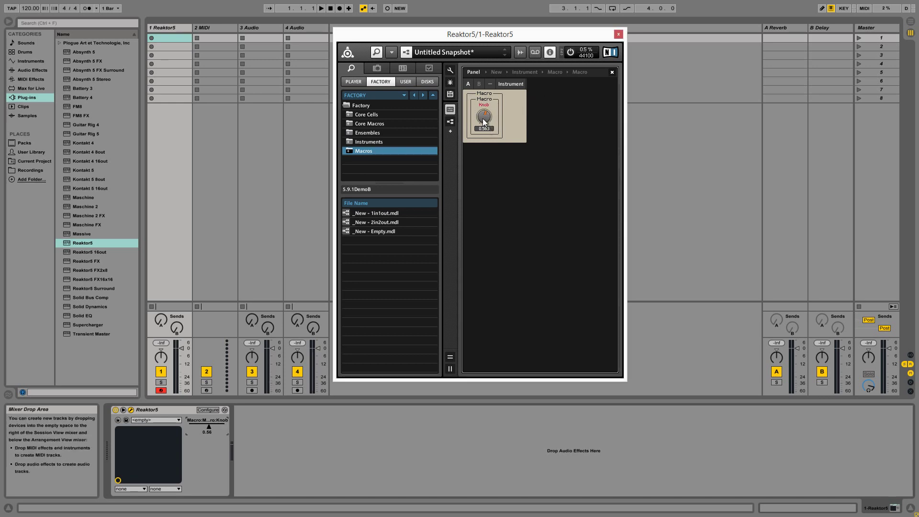
{"action": "left_click", "coordinate": [428, 69]}
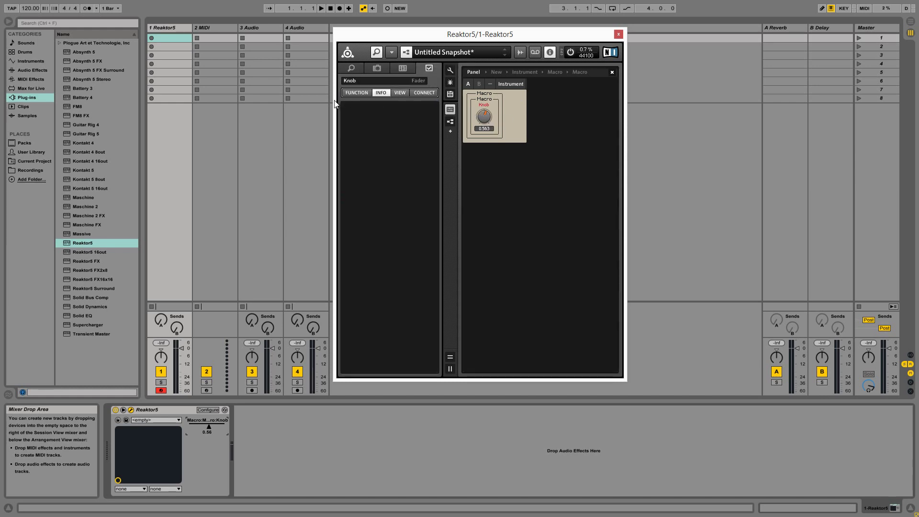
{"action": "left_click", "coordinate": [422, 90]}
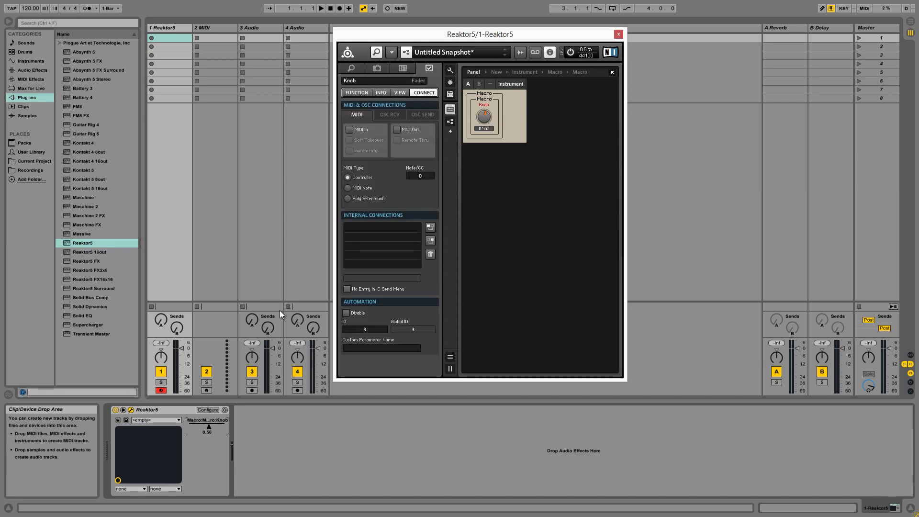
{"action": "left_click", "coordinate": [394, 347]}
{"action": "type", "text": "Knob"}
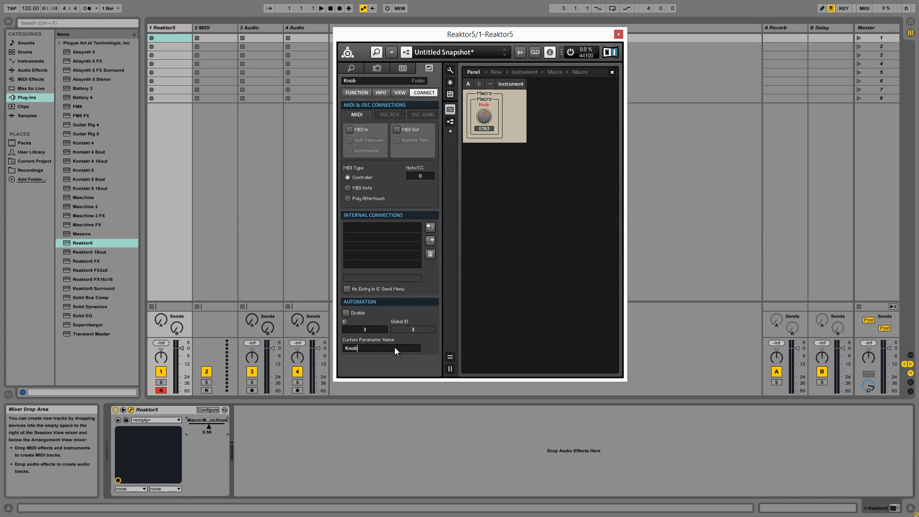
{"action": "key", "text": "Return"}
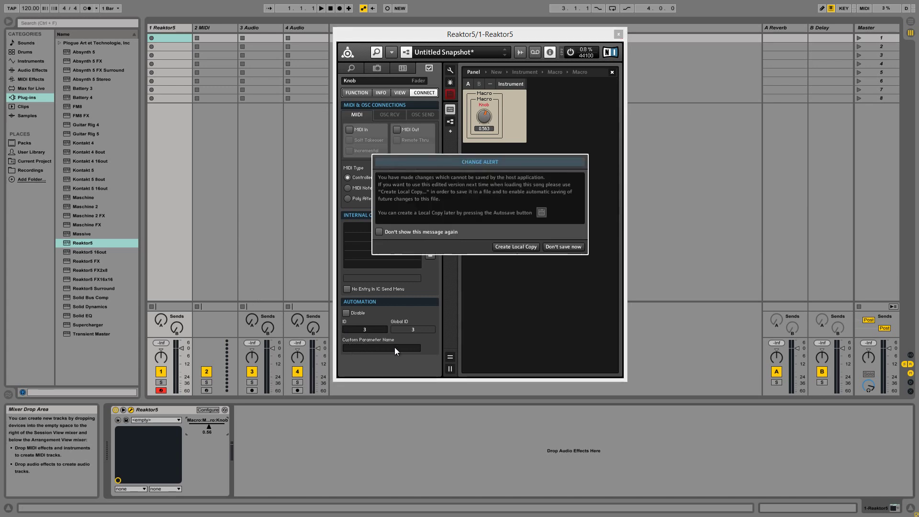
{"action": "left_click", "coordinate": [563, 246]}
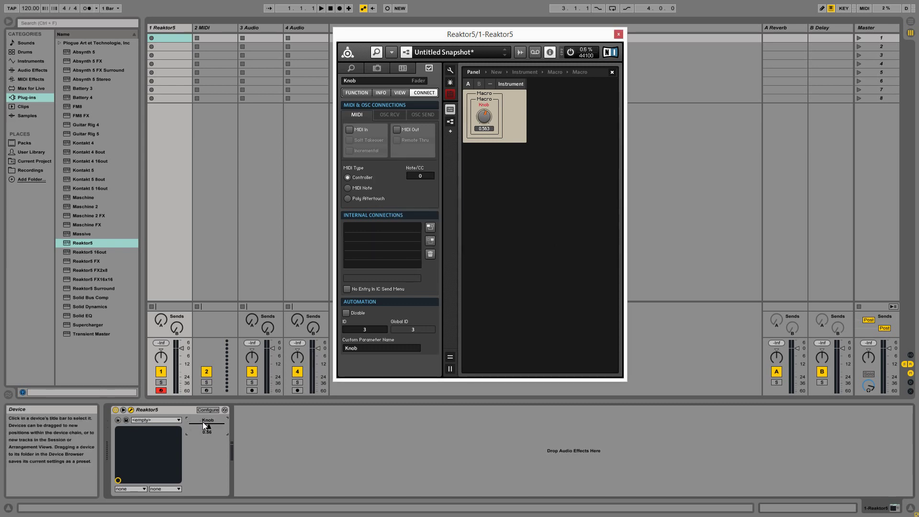
{"action": "mouse_move", "coordinate": [487, 136]}
{"action": "left_mouse_down"}
{"action": "mouse_move", "coordinate": [492, 110]}
{"action": "mouse_move", "coordinate": [495, 123]}
{"action": "left_mouse_up"}
{"action": "left_click", "coordinate": [531, 162]}
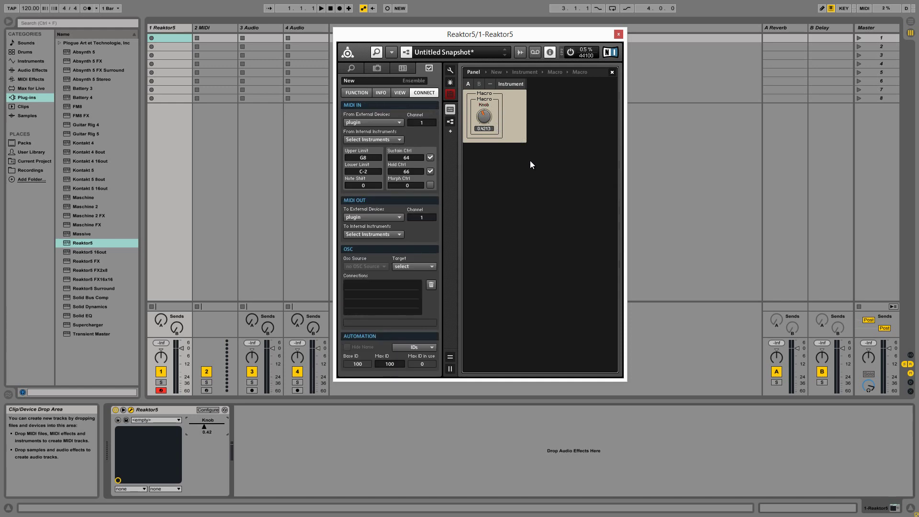
- Select the Automation module in the Macro's structure
{"action": "left_click", "coordinate": [512, 121]}
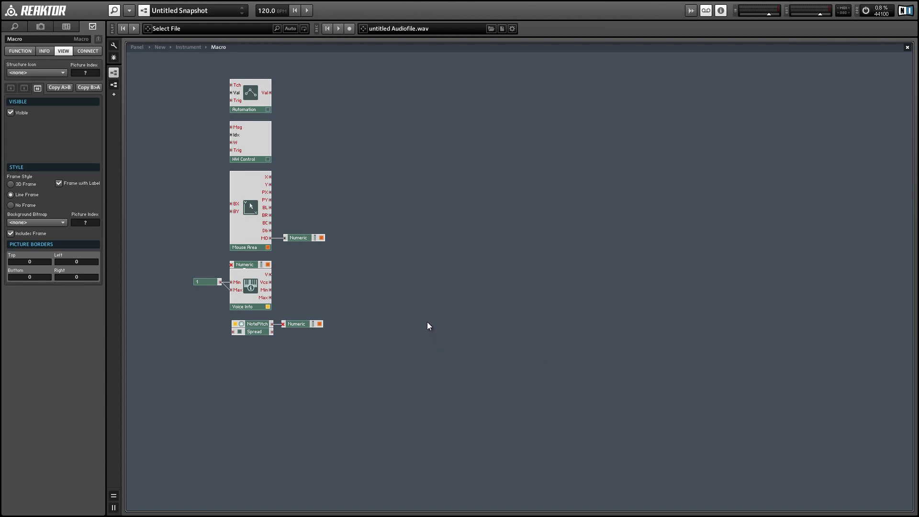
{"action": "left_click_drag", "start_coordinate": [238, 75], "coordinate": [323, 119]}
{"action": "left_click", "coordinate": [283, 122]}
{"action": "left_click", "coordinate": [256, 153]}
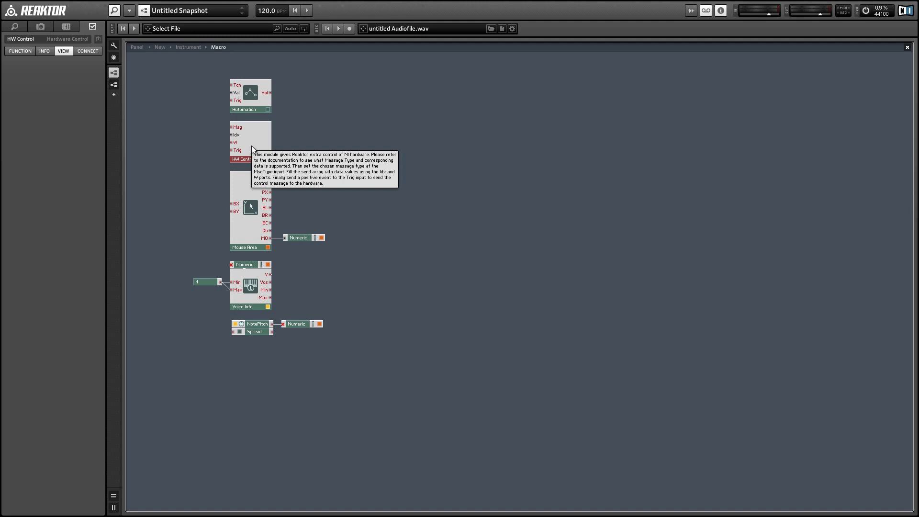
{"action": "left_click", "coordinate": [301, 149]}
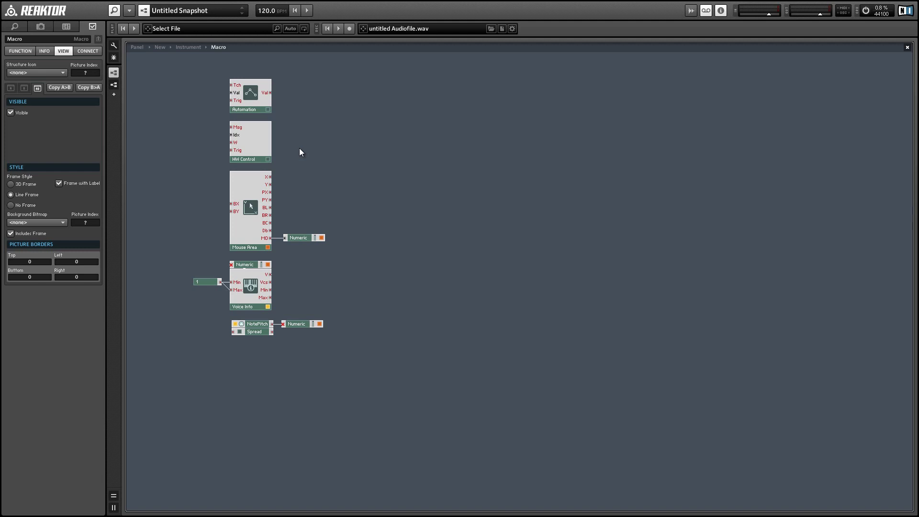
{"action": "left_click_drag", "start_coordinate": [187, 161], "coordinate": [370, 253]}
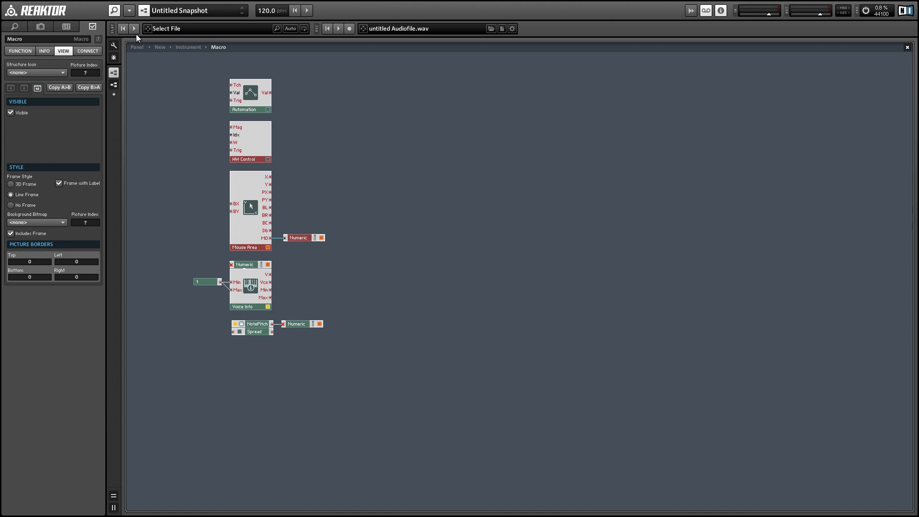
{"action": "left_click", "coordinate": [138, 47]}
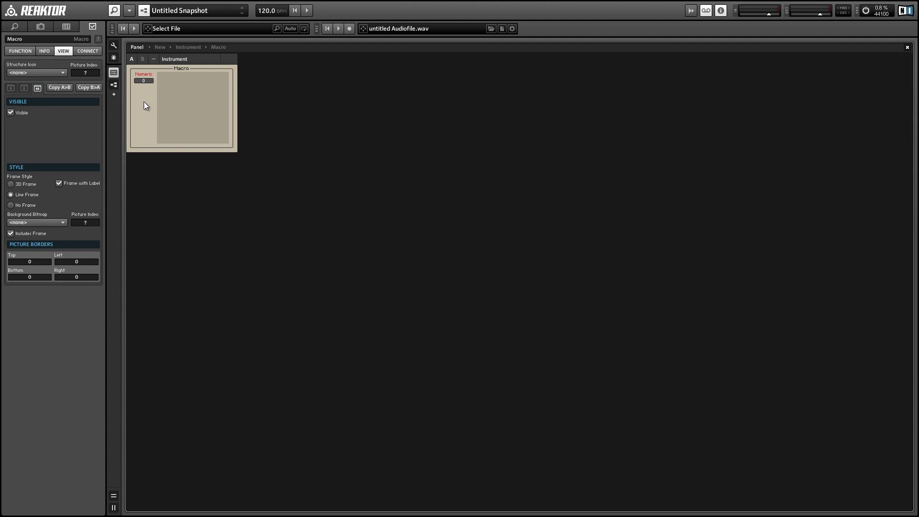
{"action": "key", "text": "F6"}
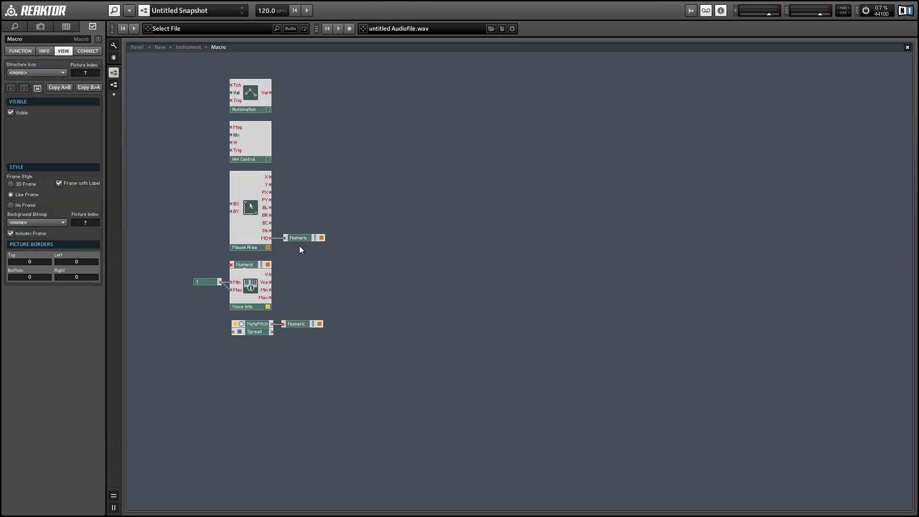
- Enable 'Always send PX and PY events' in the Mouse Area's Function properties
{"action": "left_click", "coordinate": [248, 210]}
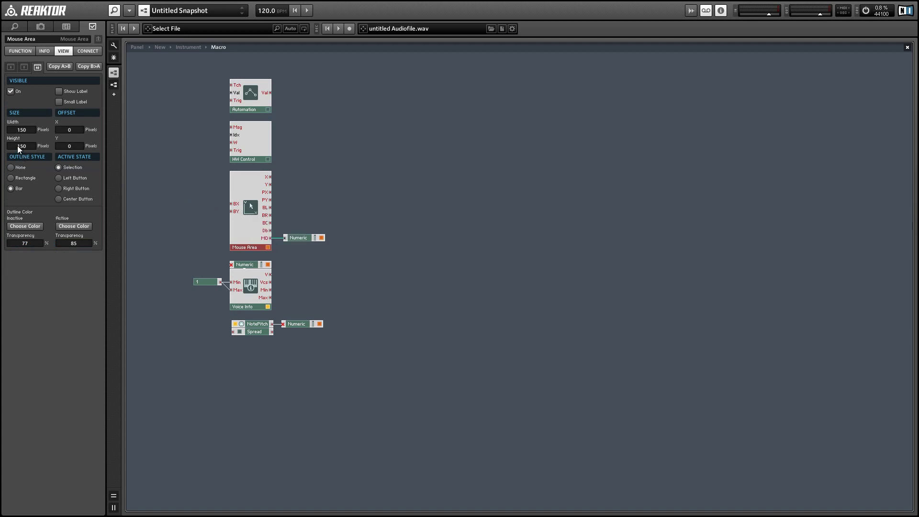
{"action": "left_click", "coordinate": [20, 50]}
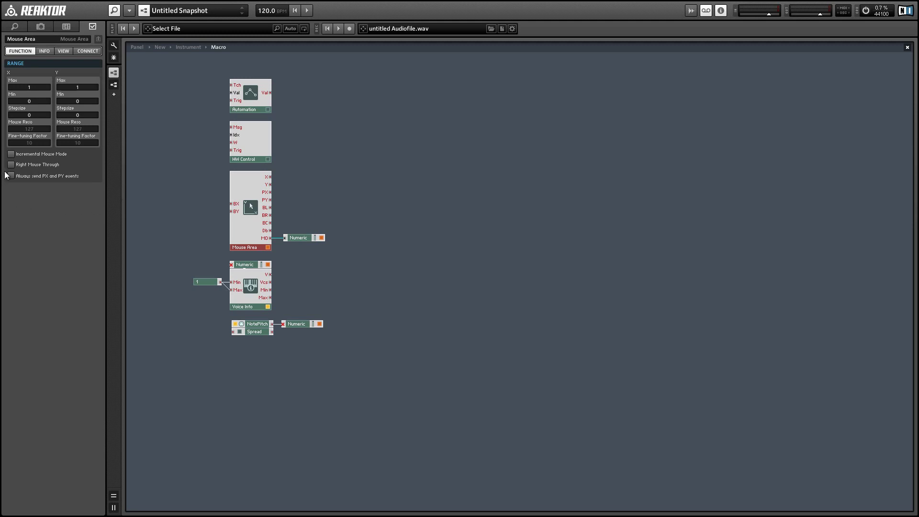
{"action": "left_click", "coordinate": [21, 177]}
- Copy the Numeric meter onto the PX and PY outputs, labelling the readouts x and y
{"action": "left_click", "coordinate": [303, 239]}
{"action": "left_click_drag", "start_coordinate": [303, 239], "coordinate": [294, 198]}
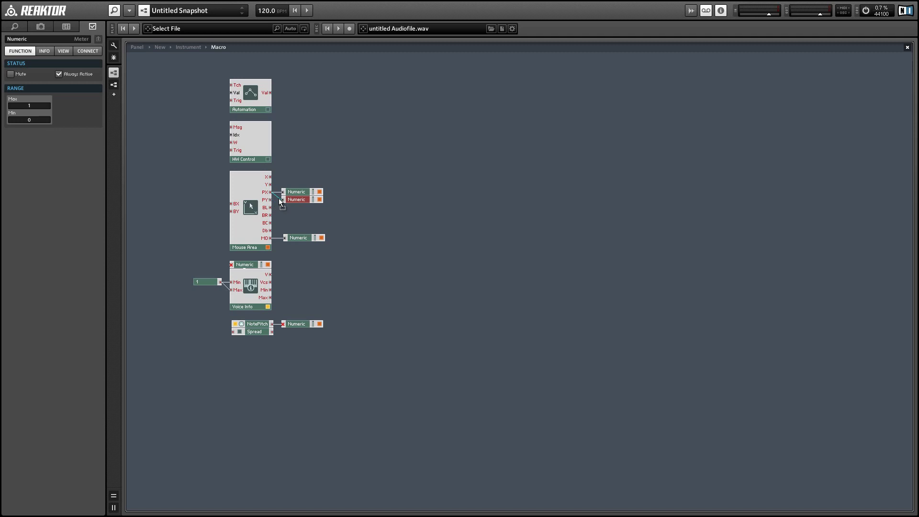
{"action": "double_click", "coordinate": [296, 192]}
{"action": "type", "text": "x"}
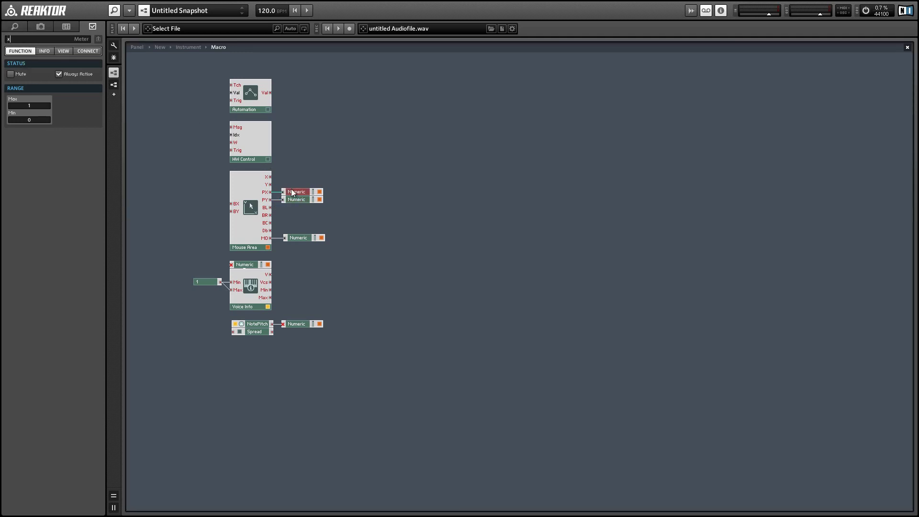
{"action": "double_click", "coordinate": [39, 39]}
- Finish labelling the y readout and move it below x in panel edit mode
{"action": "type", "text": "y"}
{"action": "left_click", "coordinate": [137, 47]}
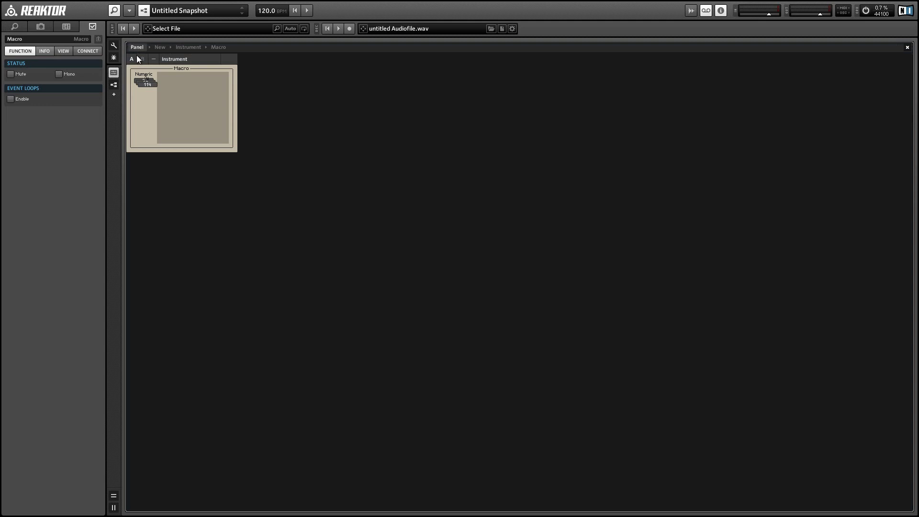
{"action": "left_click", "coordinate": [114, 45]}
{"action": "mouse_move", "coordinate": [146, 85]}
{"action": "left_mouse_down"}
{"action": "mouse_move", "coordinate": [144, 103]}
{"action": "mouse_move", "coordinate": [142, 92]}
{"action": "left_mouse_up"}
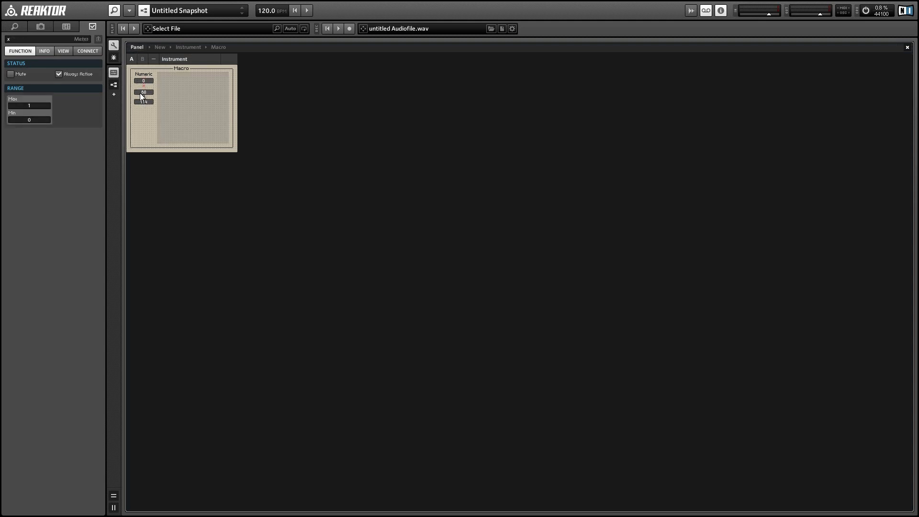
- Drag across the XY pad to update the x and y readouts
{"action": "left_click", "coordinate": [114, 45]}
{"action": "left_click_drag", "start_coordinate": [194, 136], "coordinate": [182, 75]}
{"action": "left_click", "coordinate": [146, 134]}
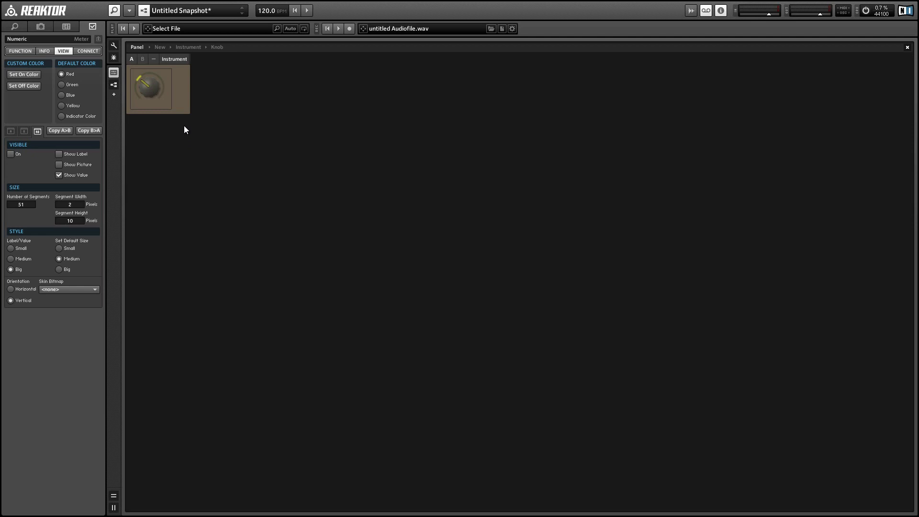
- Select the knob's Mouse Area to view its 64 × 64 pixel size
{"action": "left_click", "coordinate": [159, 78]}
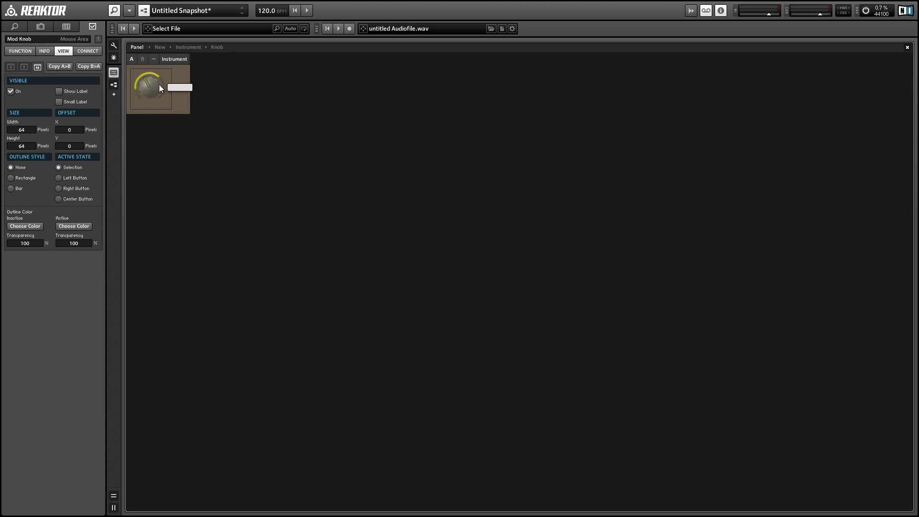
- Attach a Numeric display to Voice Info's V output, placing it above the module
{"action": "left_click", "coordinate": [186, 83]}
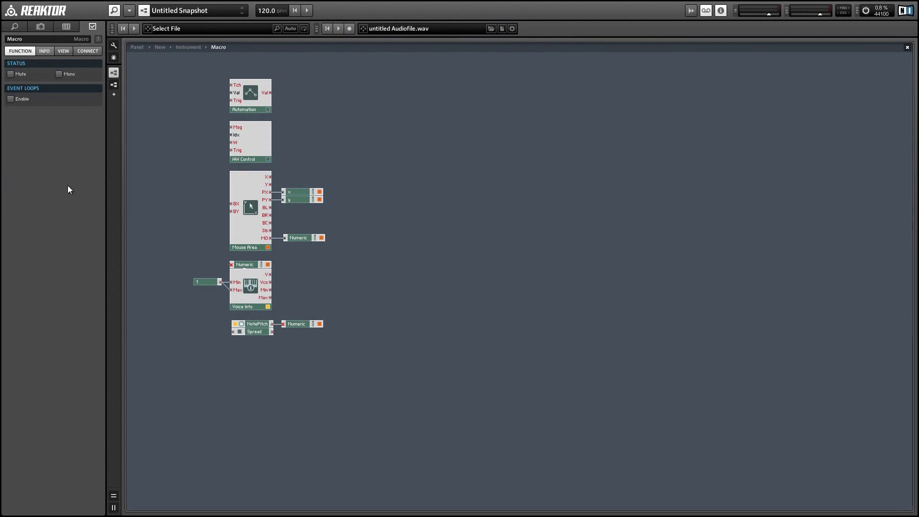
{"action": "left_click_drag", "start_coordinate": [154, 250], "coordinate": [195, 259]}
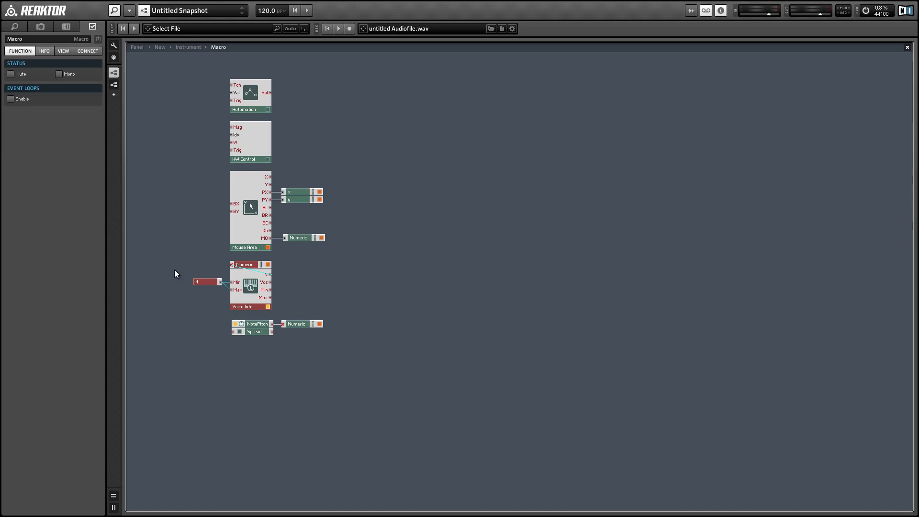
{"action": "left_click", "coordinate": [125, 260]}
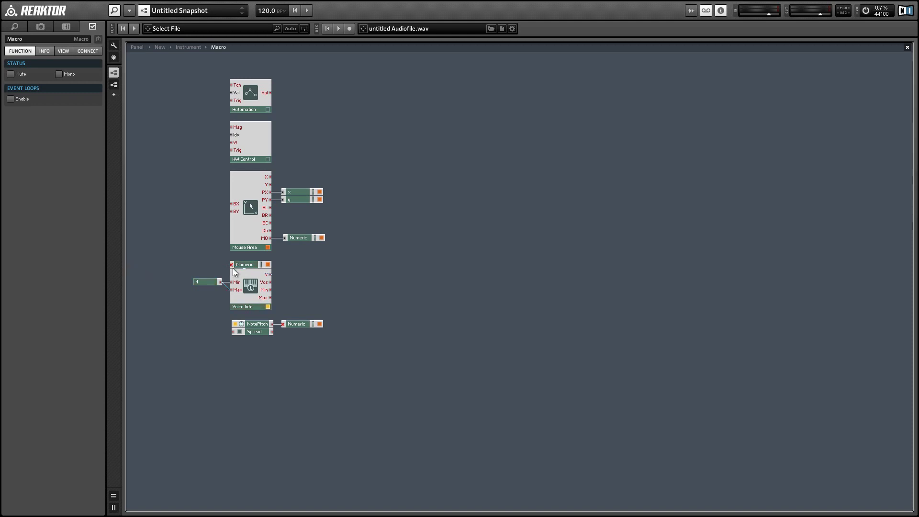
{"action": "left_click_drag", "start_coordinate": [242, 264], "coordinate": [333, 261]}
{"action": "left_click_drag", "start_coordinate": [281, 314], "coordinate": [263, 303]}
{"action": "left_click_drag", "start_coordinate": [341, 267], "coordinate": [250, 266]}
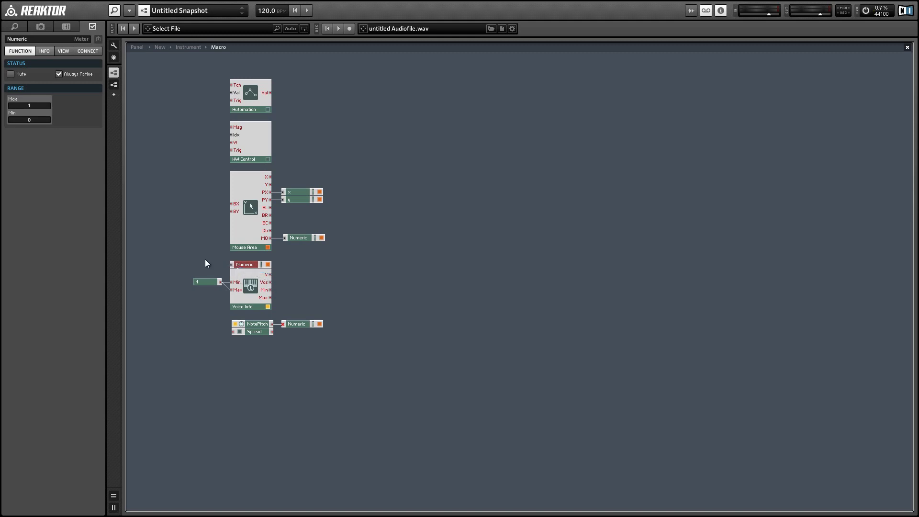
{"action": "left_click", "coordinate": [206, 262]}
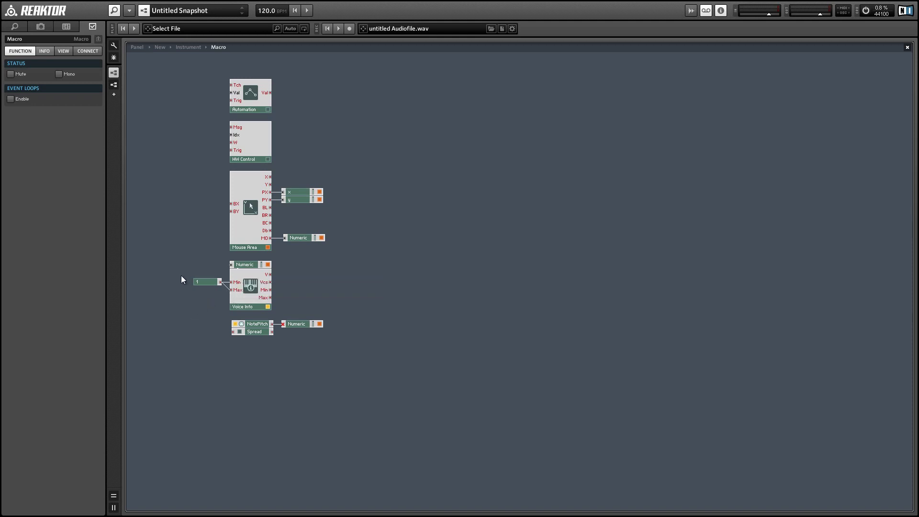
- Check the instrument's unison voices, re-enter the Macro, and view NotePitch's per-voice values
{"action": "double_click", "coordinate": [174, 200]}
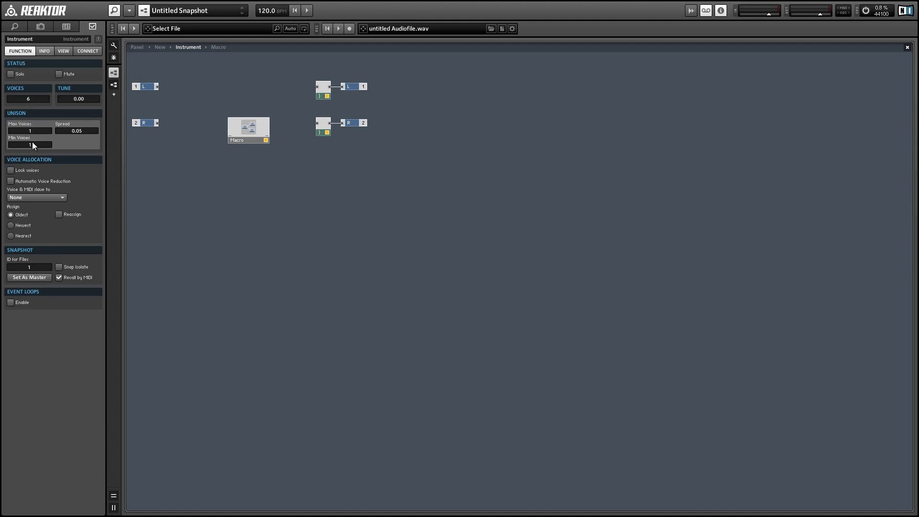
{"action": "double_click", "coordinate": [240, 127]}
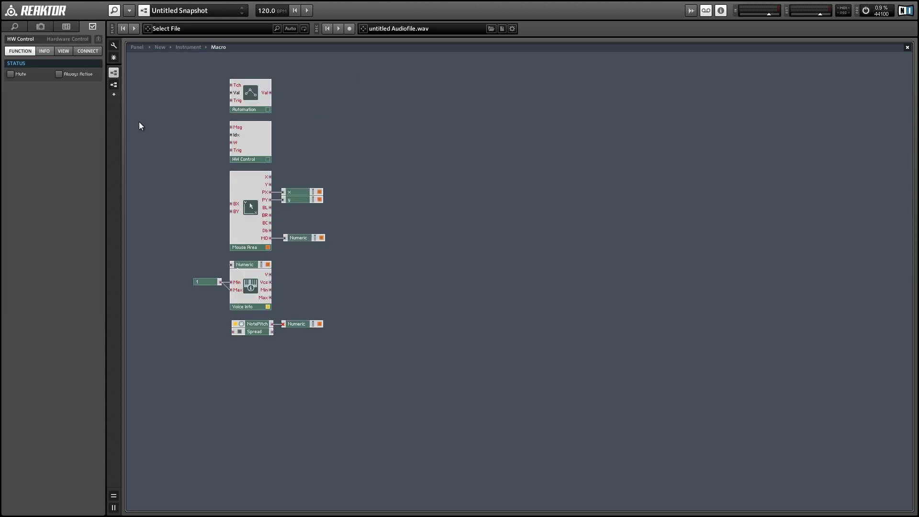
{"action": "left_click", "coordinate": [113, 58]}
{"action": "mouse_move", "coordinate": [277, 324]}
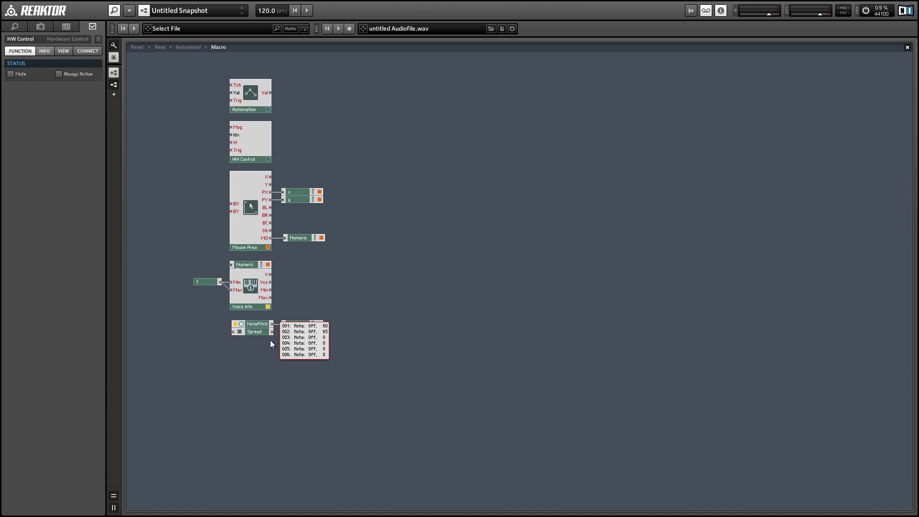
- Set the constant feeding Voice Info's Min and Max to 3, then separate Spread from NotePitch
{"action": "left_click", "coordinate": [262, 376]}
{"action": "left_click", "coordinate": [207, 282]}
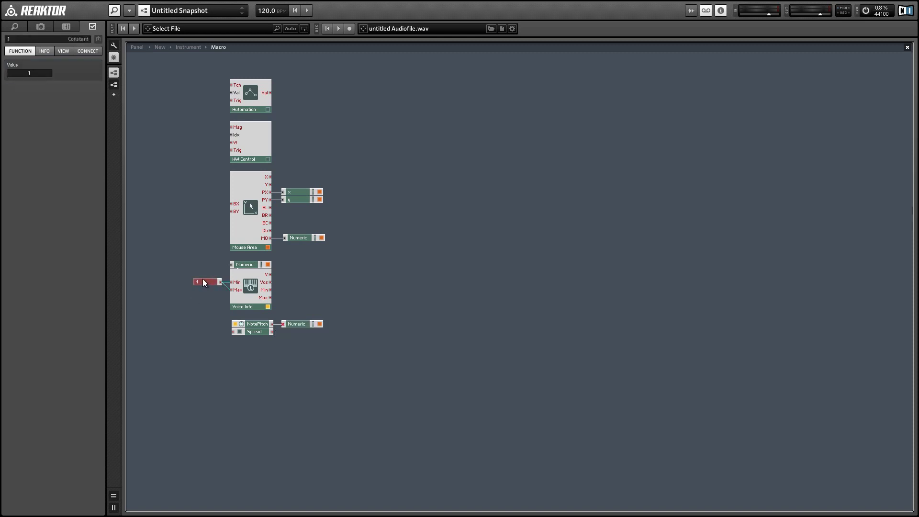
{"action": "double_click", "coordinate": [27, 74]}
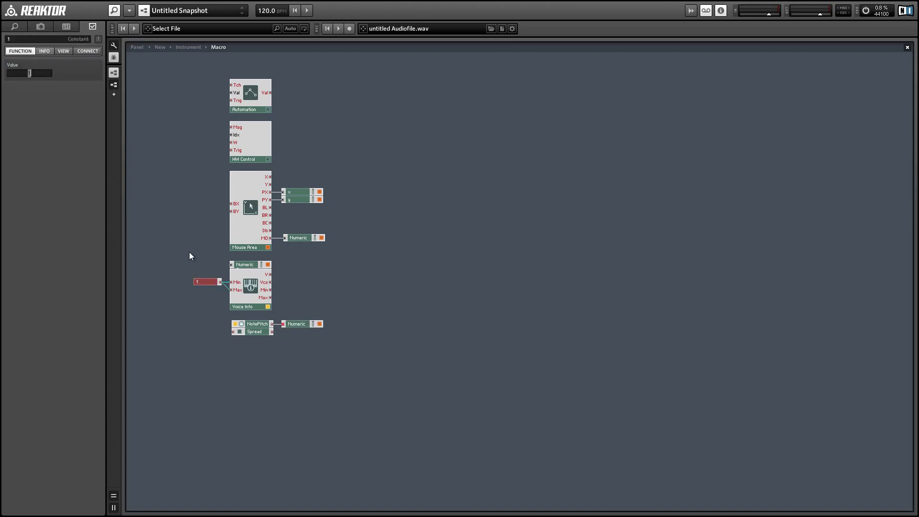
{"action": "mouse_move", "coordinate": [237, 289]}
{"action": "type", "text": "3"}
{"action": "key", "text": "Return"}
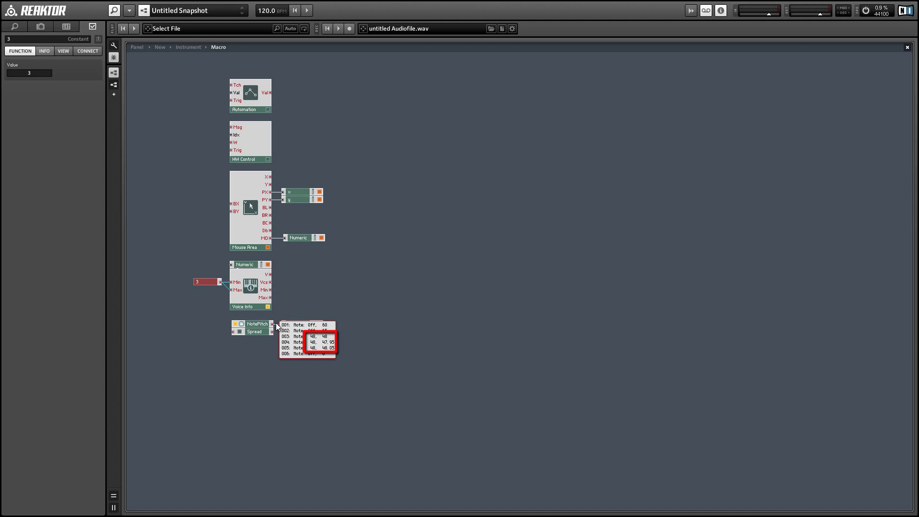
{"action": "left_click", "coordinate": [249, 334]}
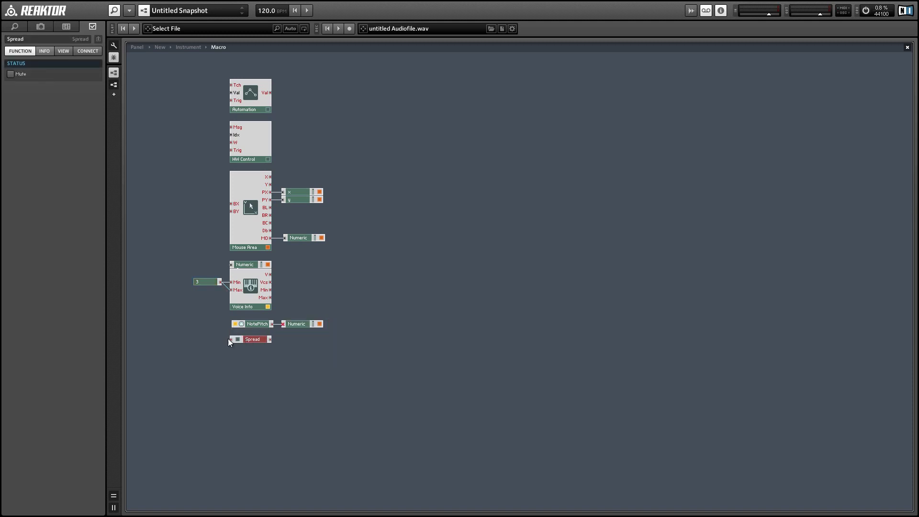
{"action": "left_click", "coordinate": [226, 334]}
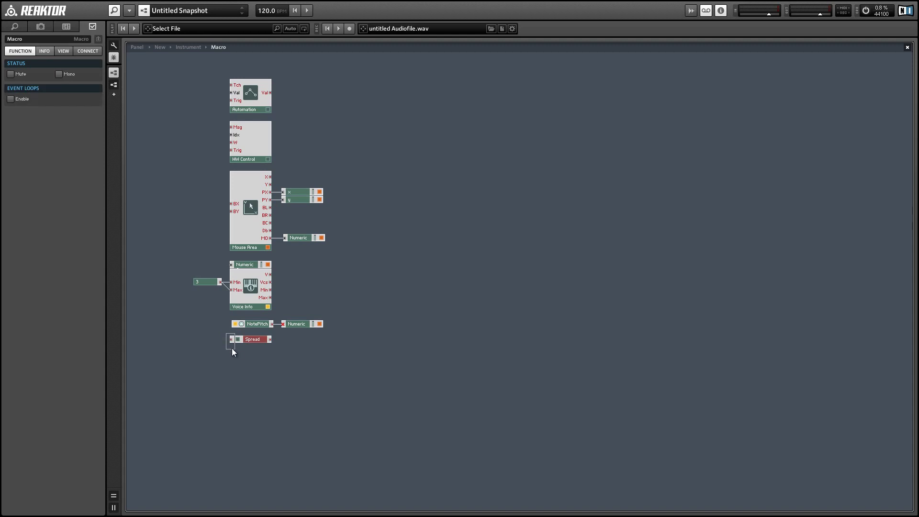
{"action": "double_click", "coordinate": [197, 250]}
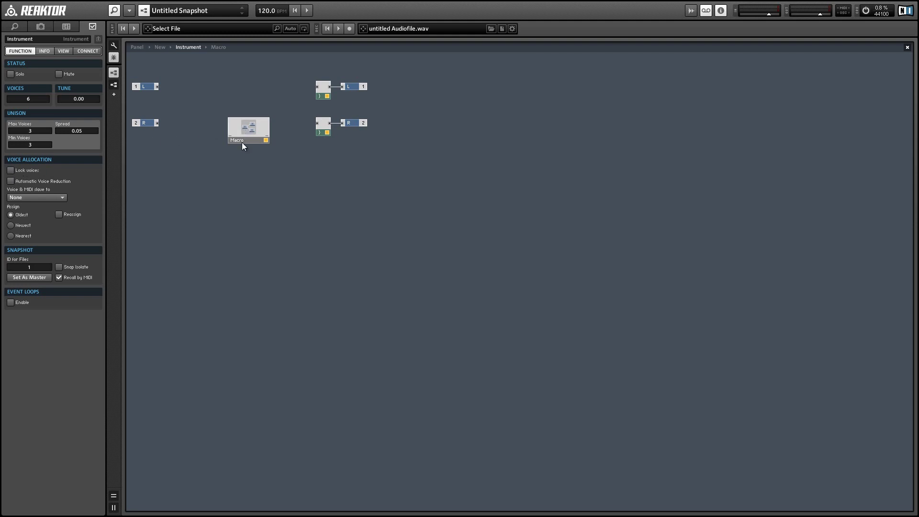
{"action": "left_click", "coordinate": [249, 132]}
{"action": "double_click", "coordinate": [249, 132]}
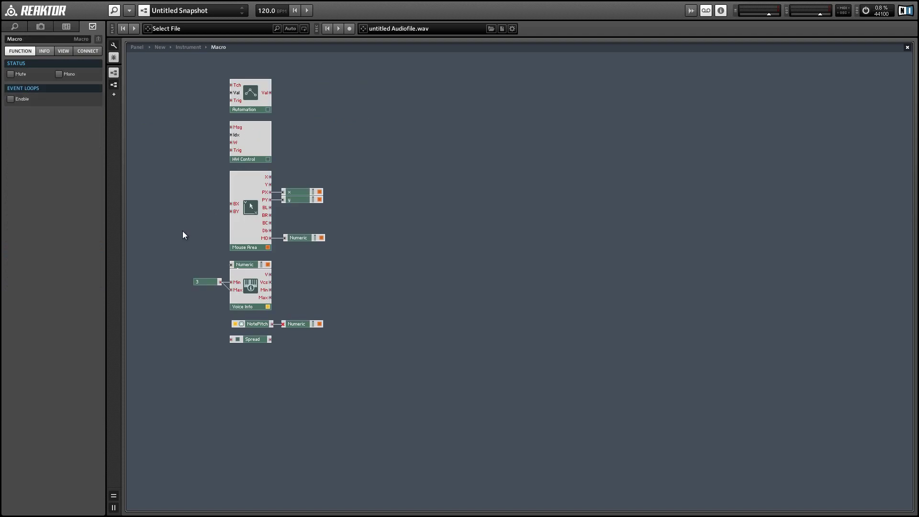